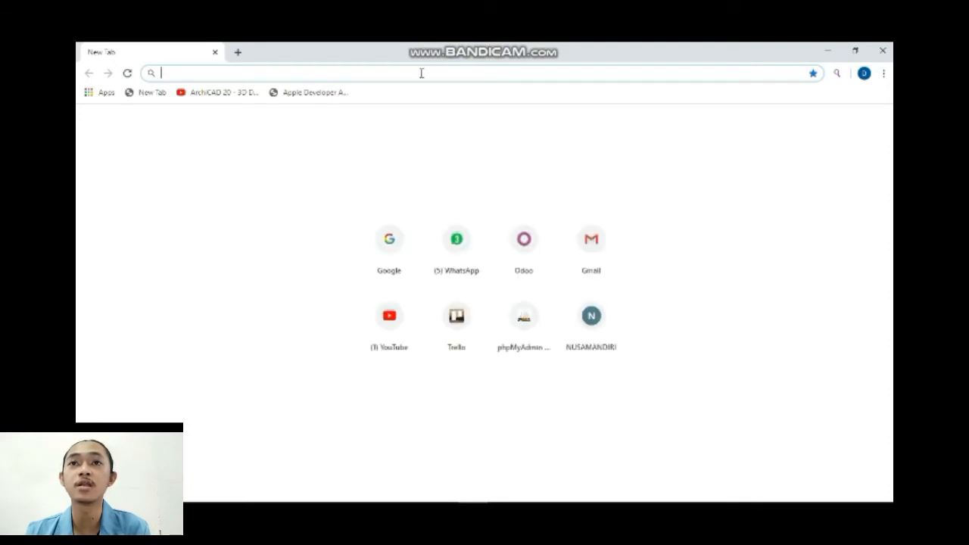
Open the Odoo site at localhost:8069 and go to its database manager.
{"action": "type", "text": "localh"}
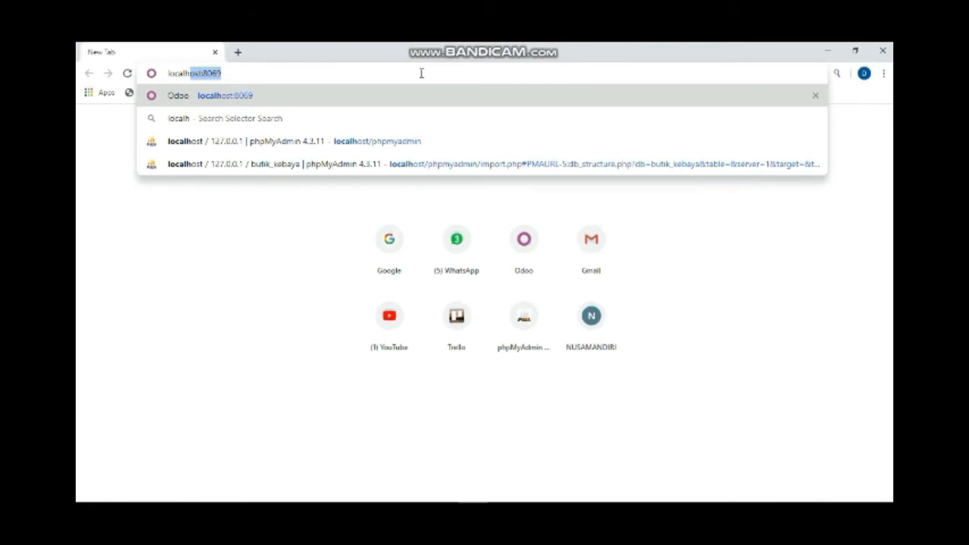
{"action": "key", "text": "Return"}
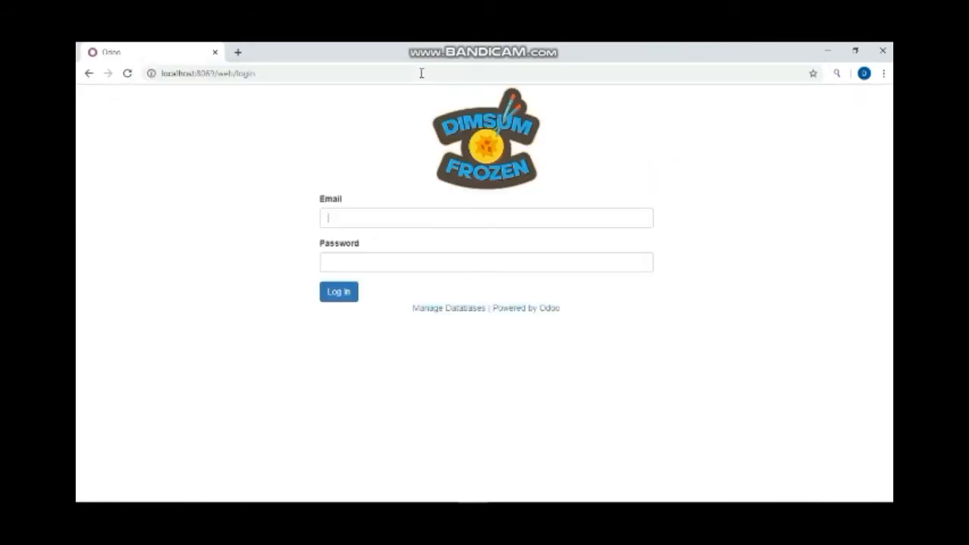
{"action": "left_click", "coordinate": [425, 312]}
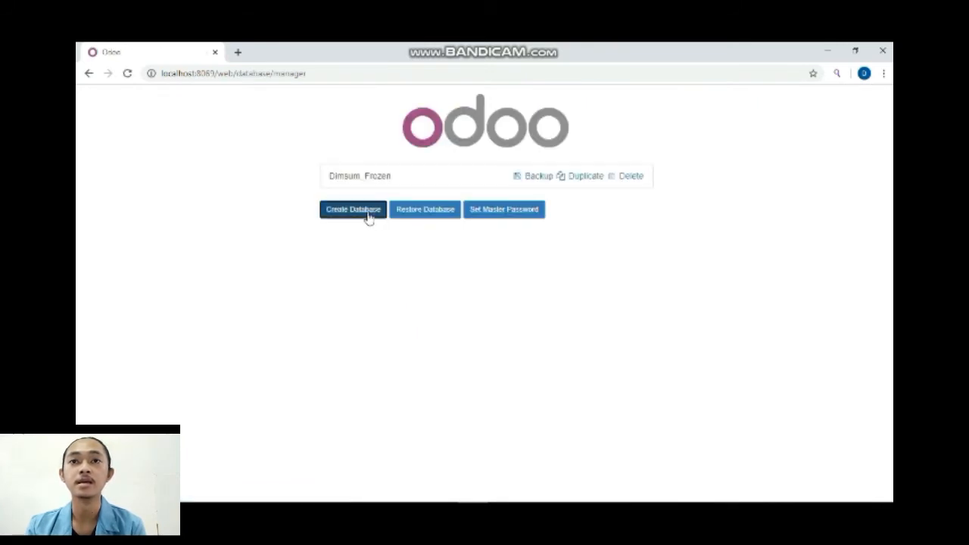
Examine the fields of the Create Database form, including the language and country lists, and close it without filling it in.
{"action": "left_click", "coordinate": [370, 218]}
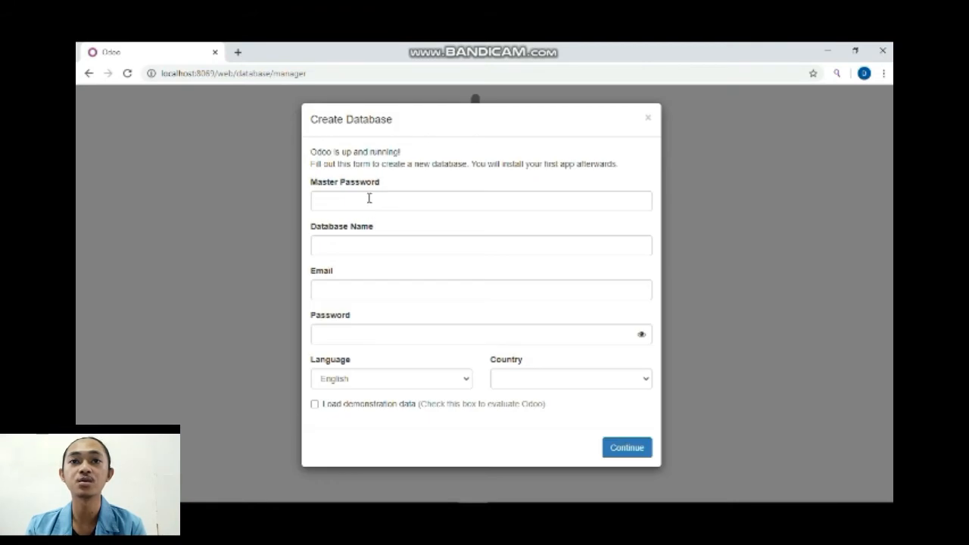
{"action": "left_click", "coordinate": [368, 199]}
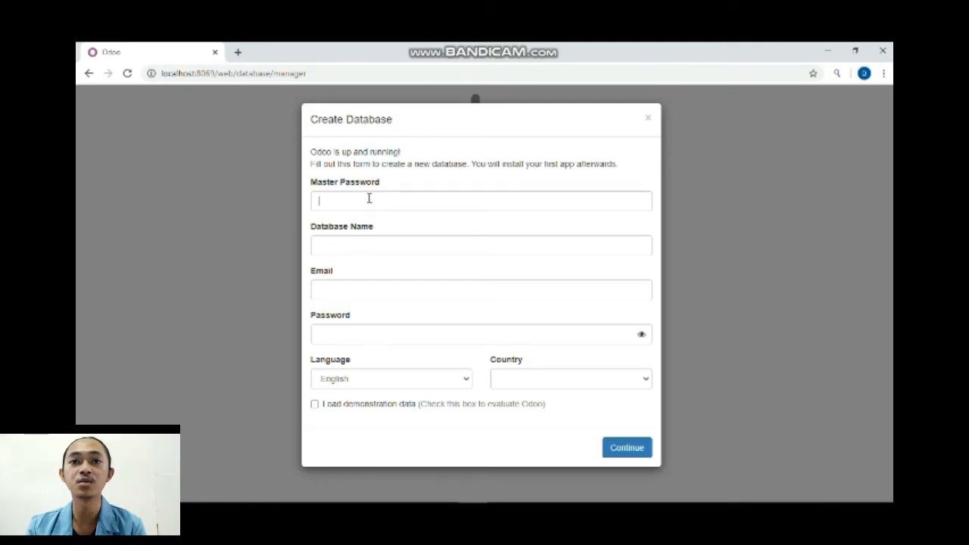
{"action": "left_click", "coordinate": [365, 247]}
{"action": "left_click", "coordinate": [355, 292]}
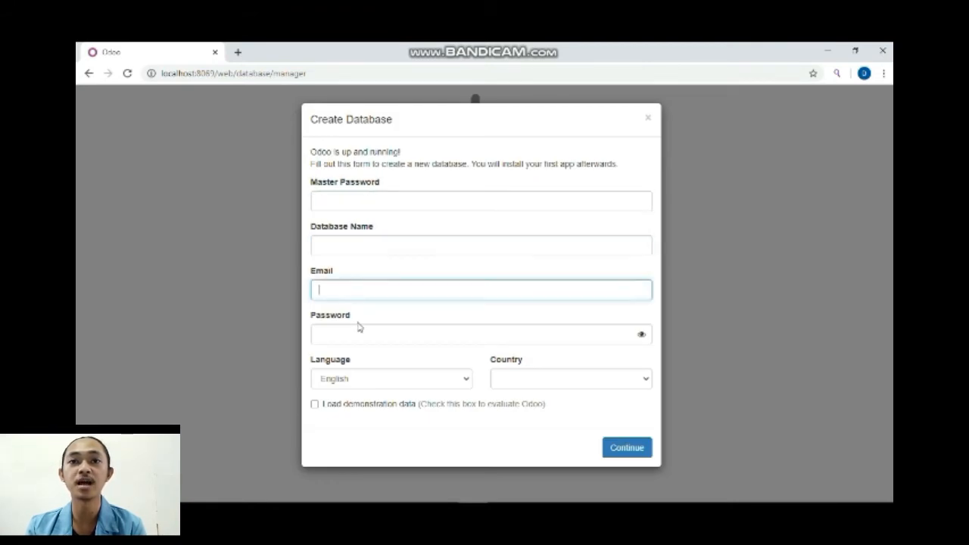
{"action": "left_click", "coordinate": [358, 336]}
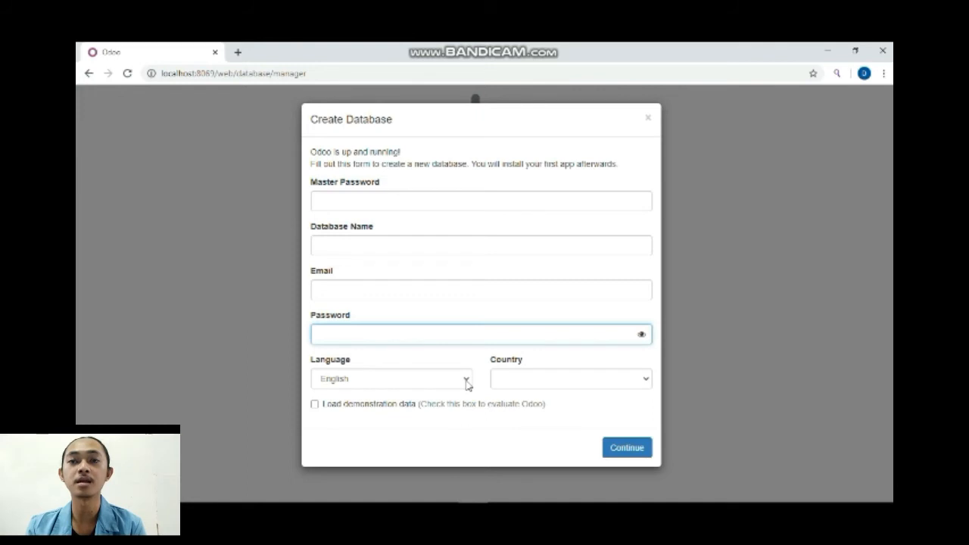
{"action": "left_click", "coordinate": [416, 382]}
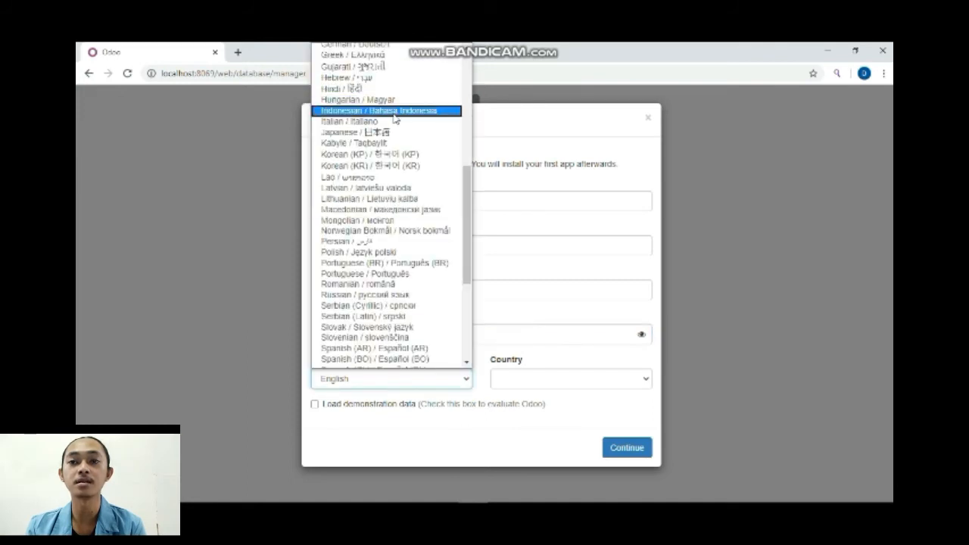
{"action": "left_click", "coordinate": [648, 382]}
{"action": "left_click", "coordinate": [679, 438]}
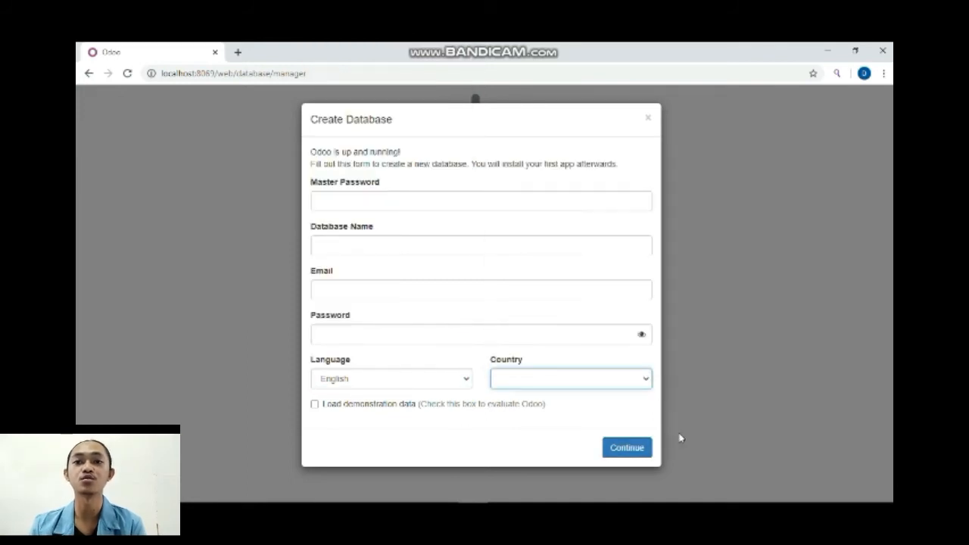
{"action": "left_click", "coordinate": [679, 438]}
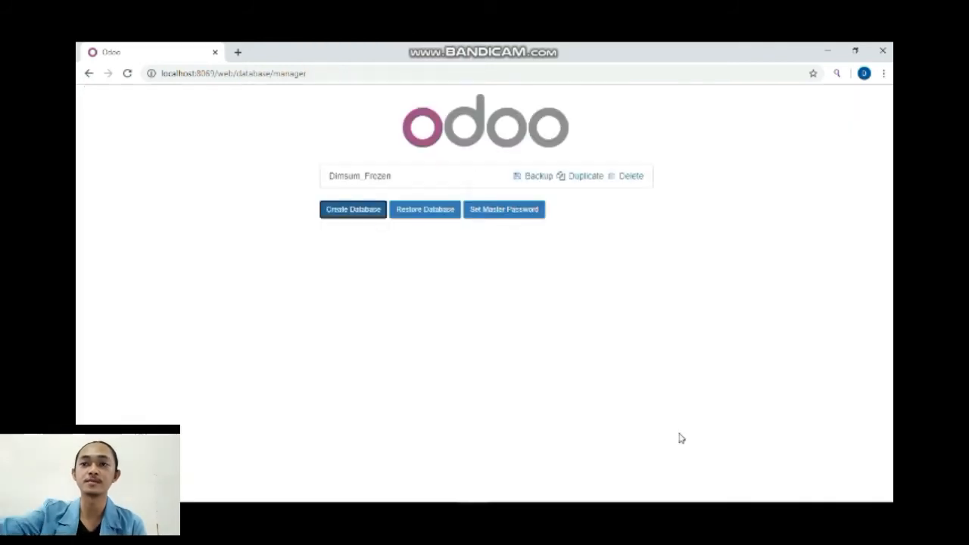
Choose the Dimsum_Frozen database and log in with the account's saved e-mail and password.
{"action": "left_click", "coordinate": [368, 179]}
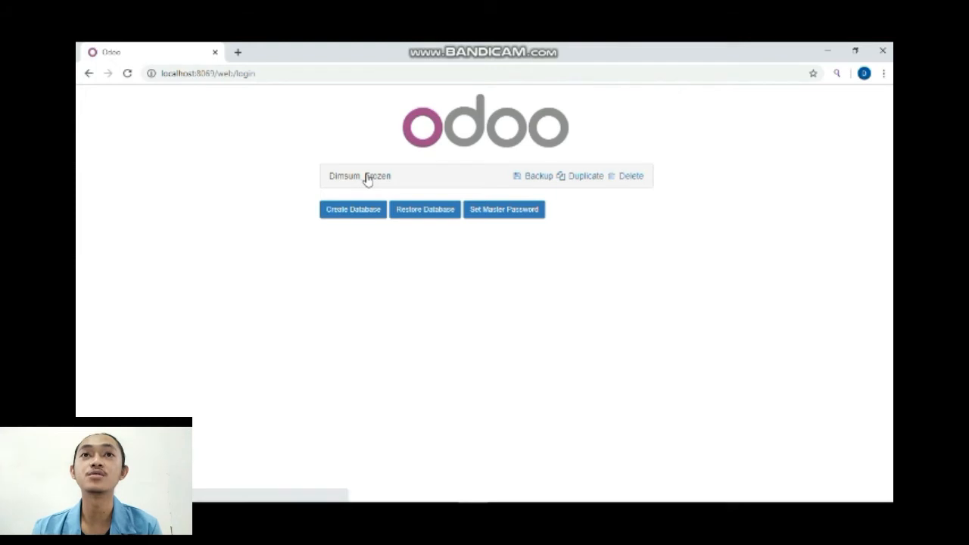
{"action": "left_click", "coordinate": [373, 222]}
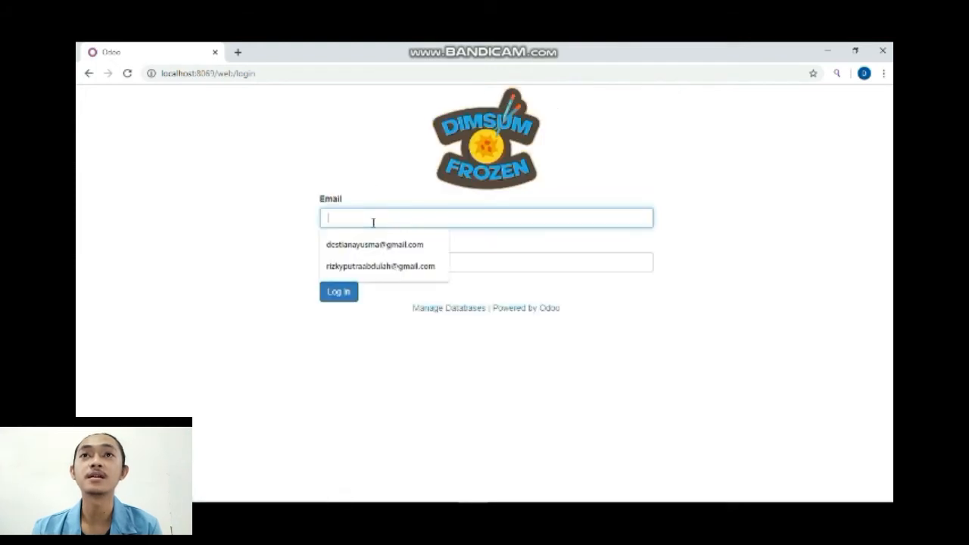
{"action": "left_click", "coordinate": [372, 246]}
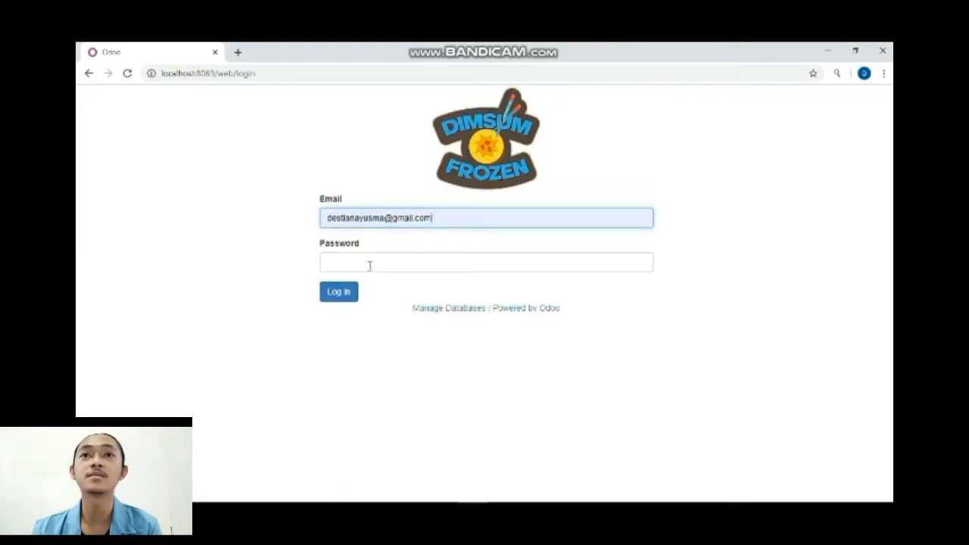
{"action": "left_click", "coordinate": [369, 265]}
{"action": "type", "text": "***"}
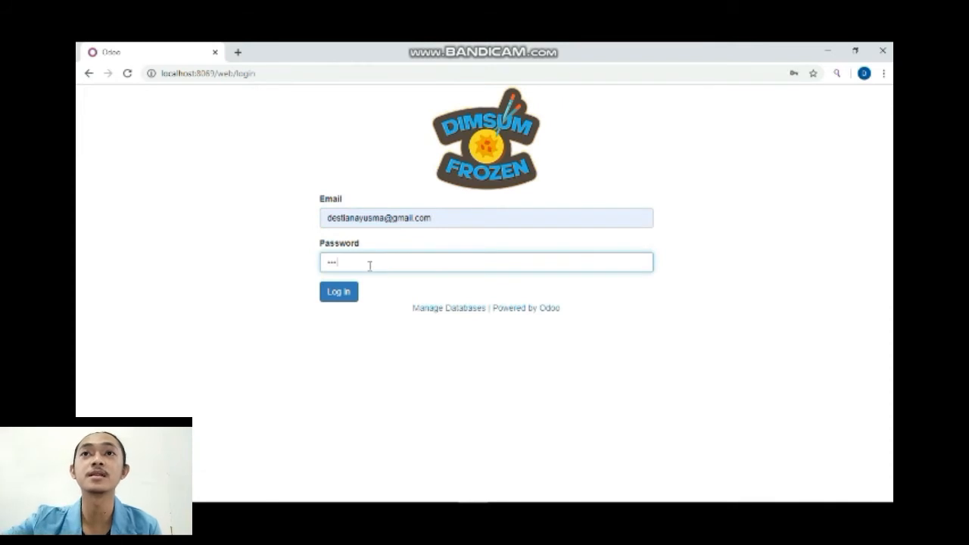
{"action": "type", "text": "******"}
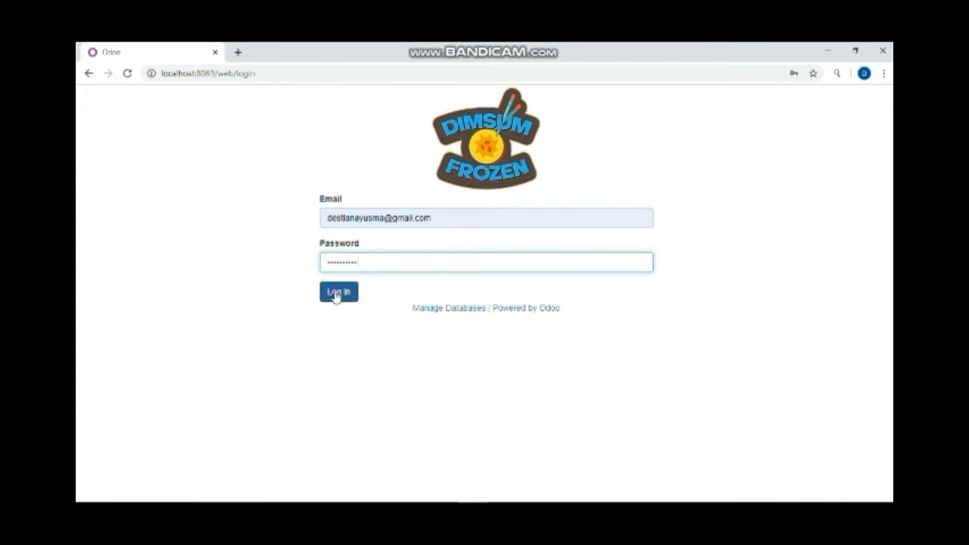
{"action": "left_click", "coordinate": [337, 293]}
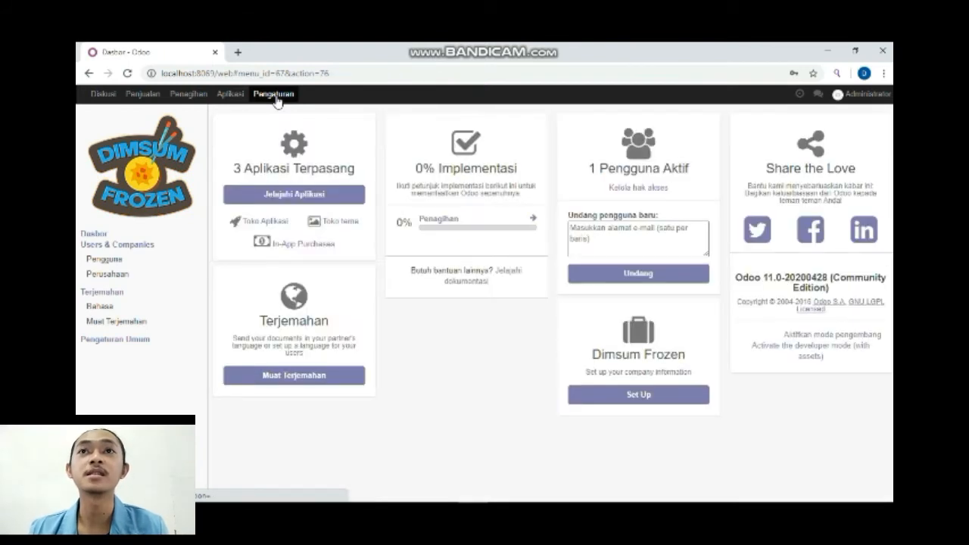
Open the Dimsum Frozen company setup, choose IDR as the currency and save the company details.
{"action": "left_click", "coordinate": [594, 395]}
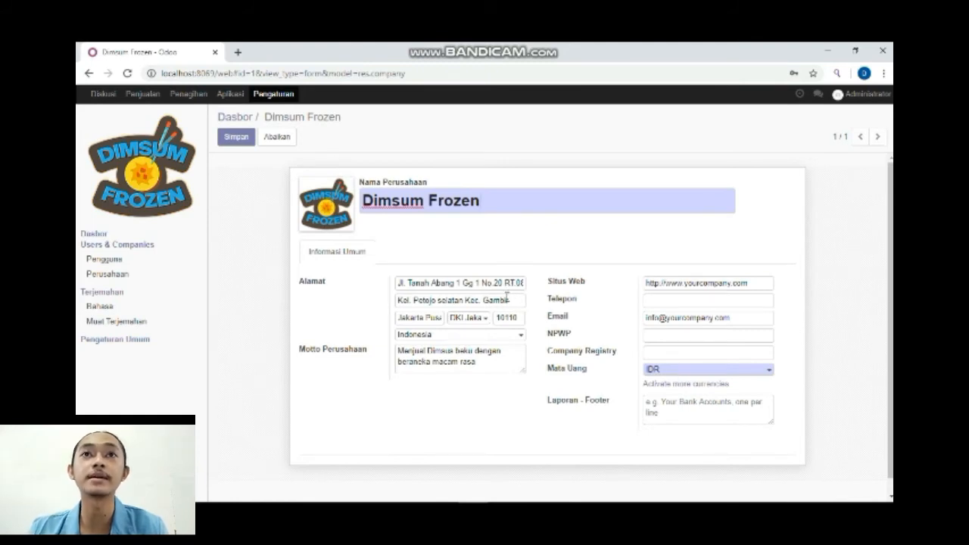
{"action": "left_click", "coordinate": [653, 371]}
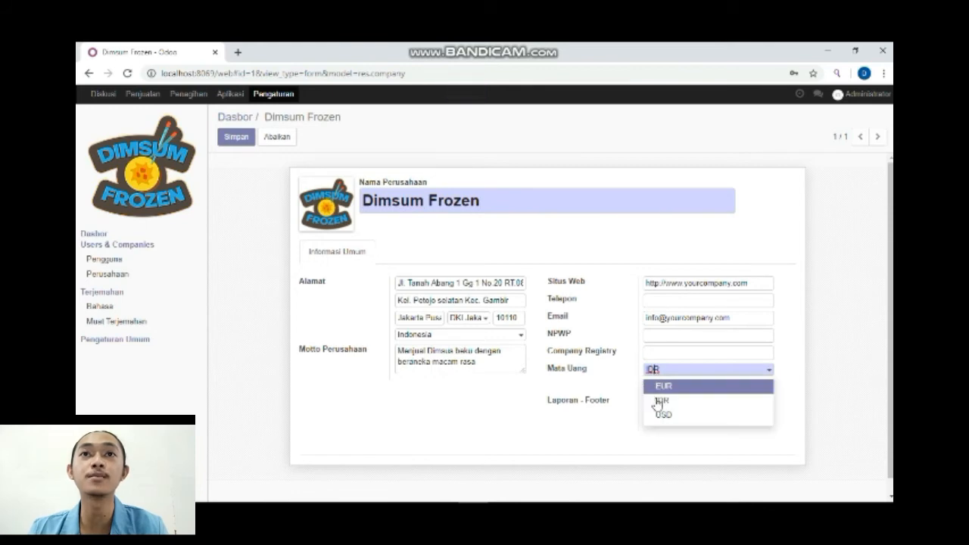
{"action": "left_click", "coordinate": [656, 401]}
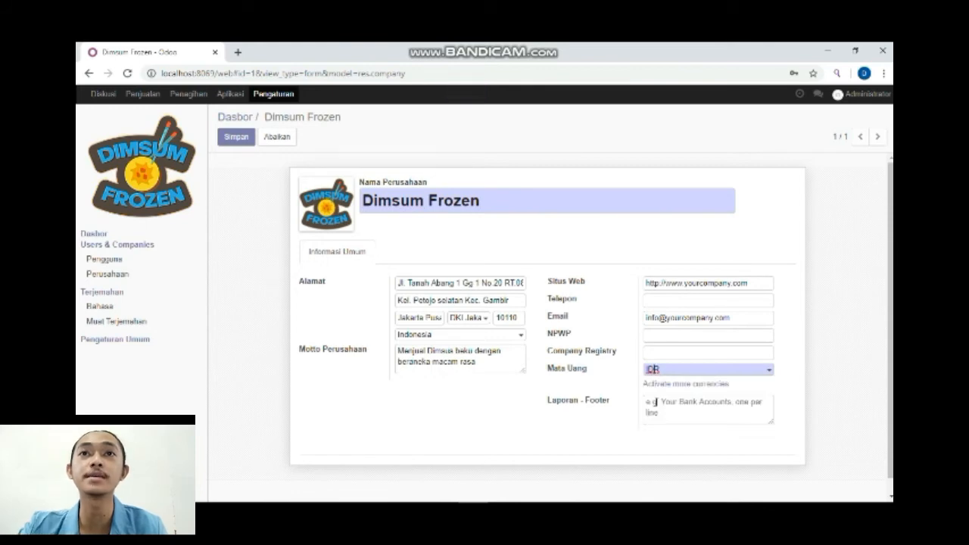
{"action": "left_click", "coordinate": [236, 137]}
Review the Dimsum Beef isi 40 product from the sales catalog in edit mode and save it without changes.
{"action": "left_click", "coordinate": [143, 94]}
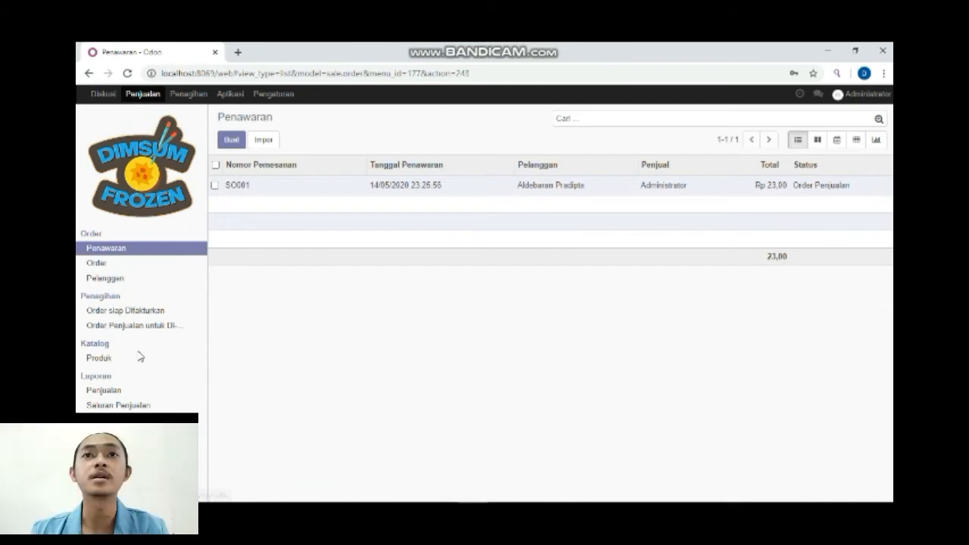
{"action": "left_click", "coordinate": [105, 360]}
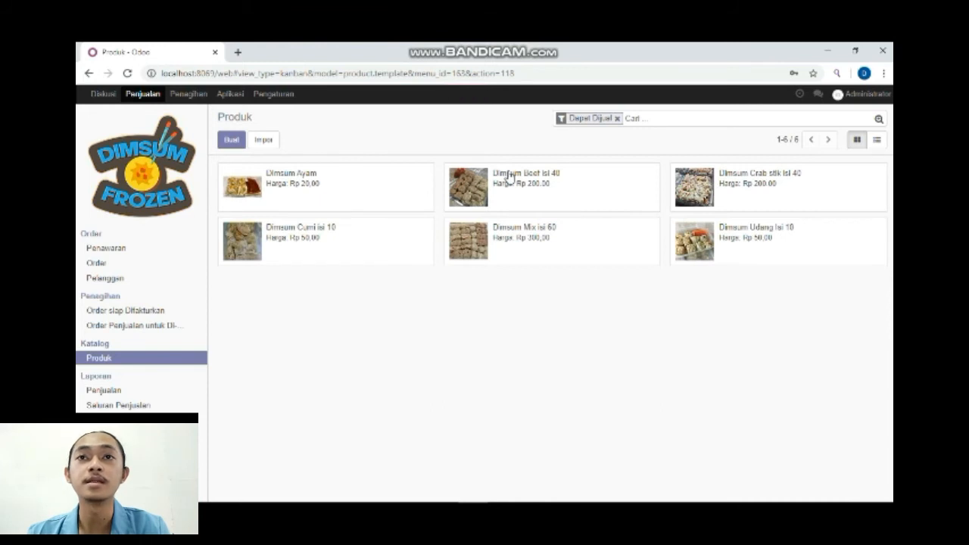
{"action": "left_click", "coordinate": [510, 176]}
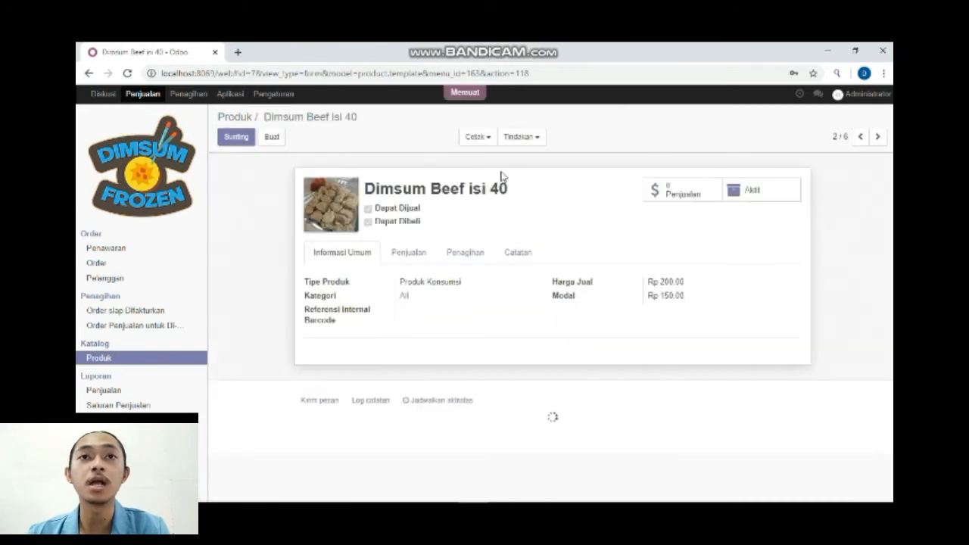
{"action": "left_click", "coordinate": [237, 137]}
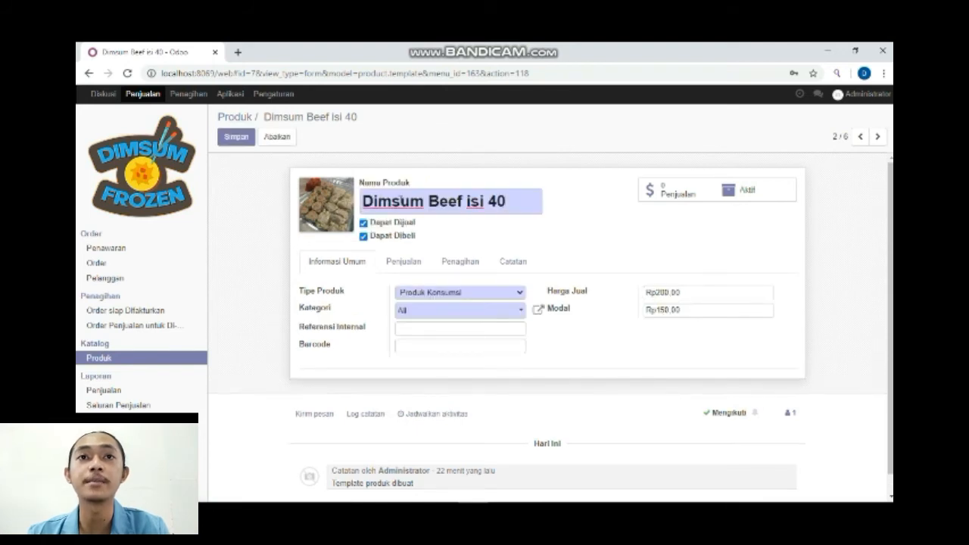
{"action": "left_click", "coordinate": [237, 137]}
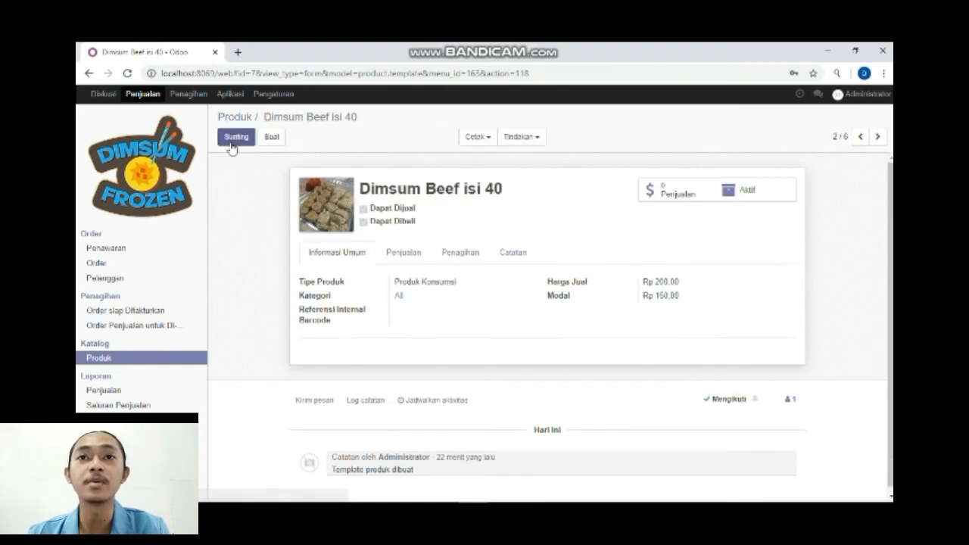
Review the first customer's record in edit mode, including address and contact details, and save it without changes.
{"action": "left_click", "coordinate": [143, 279]}
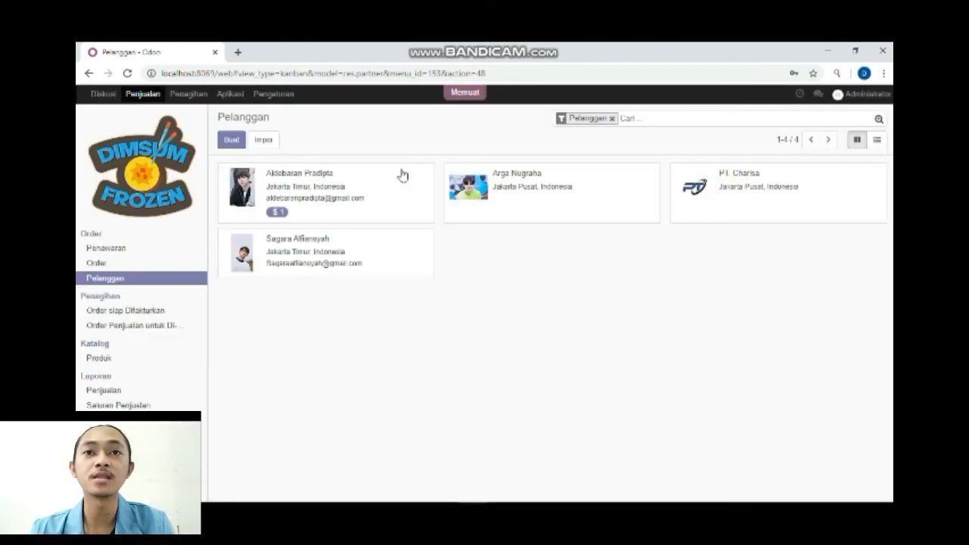
{"action": "left_click", "coordinate": [402, 175]}
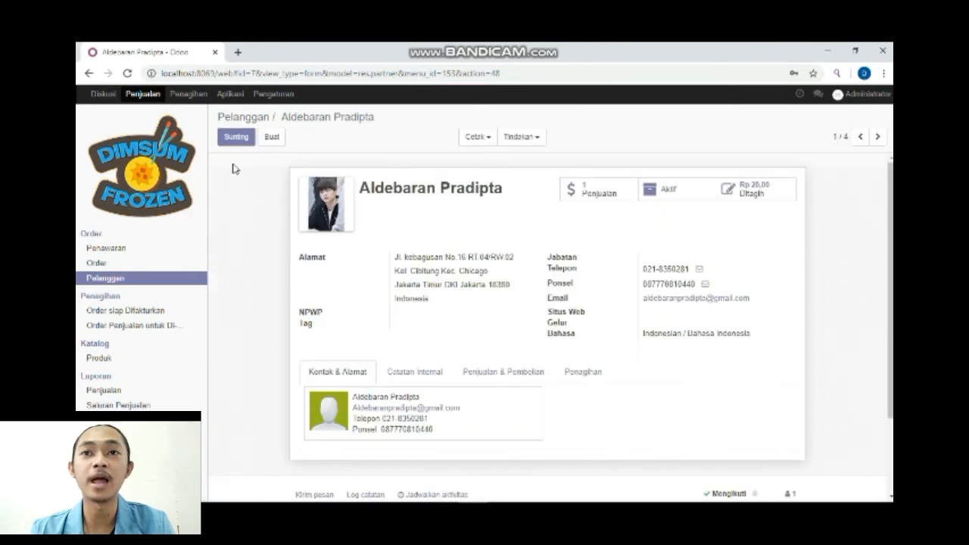
{"action": "left_click", "coordinate": [234, 144]}
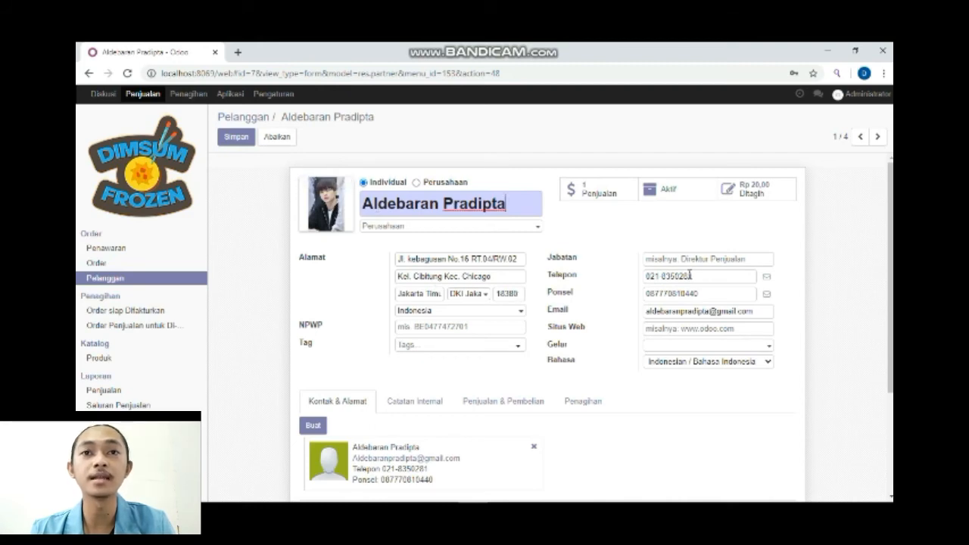
{"action": "left_click", "coordinate": [227, 140]}
{"action": "left_click", "coordinate": [226, 140]}
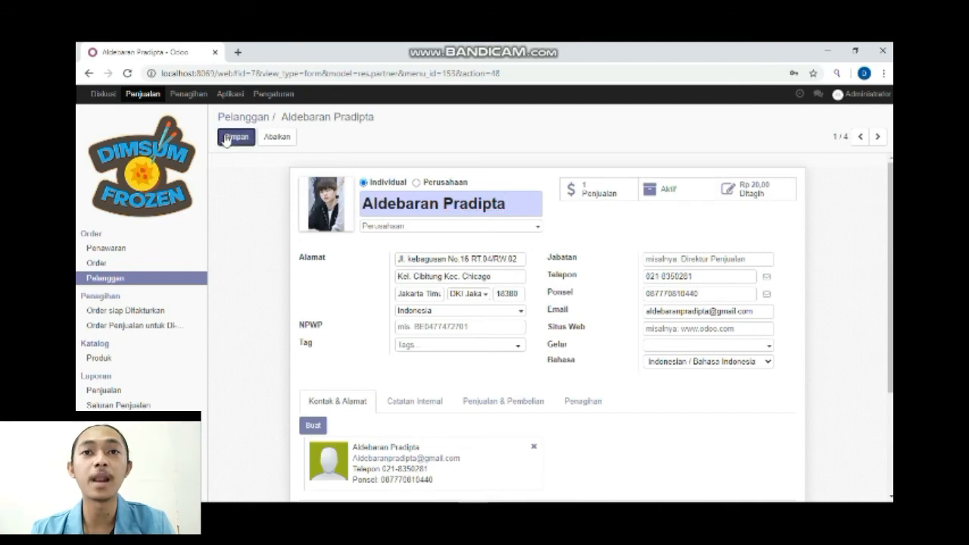
Create a new sales order for the first listed customer, with Dimsum Beef isi 40 as the order line.
{"action": "left_click", "coordinate": [106, 262]}
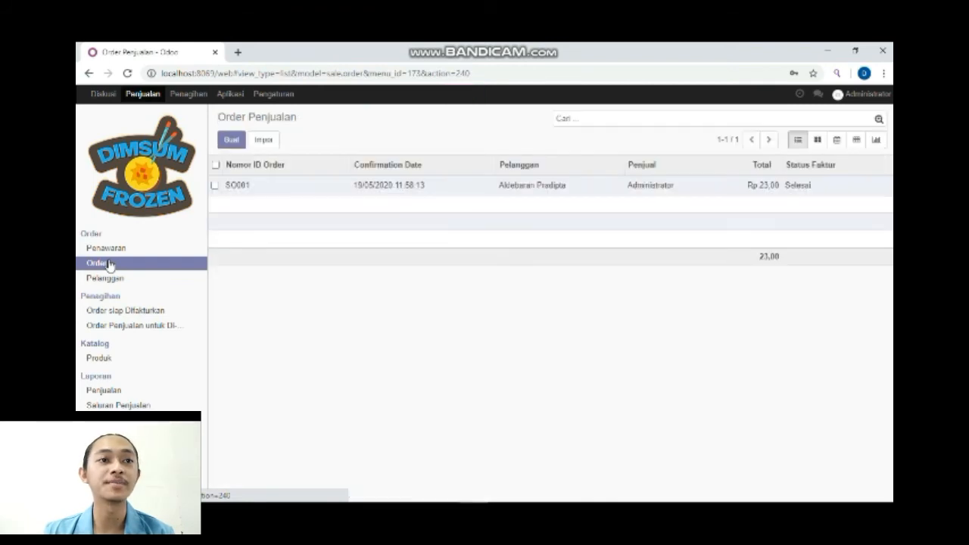
{"action": "left_click", "coordinate": [232, 140]}
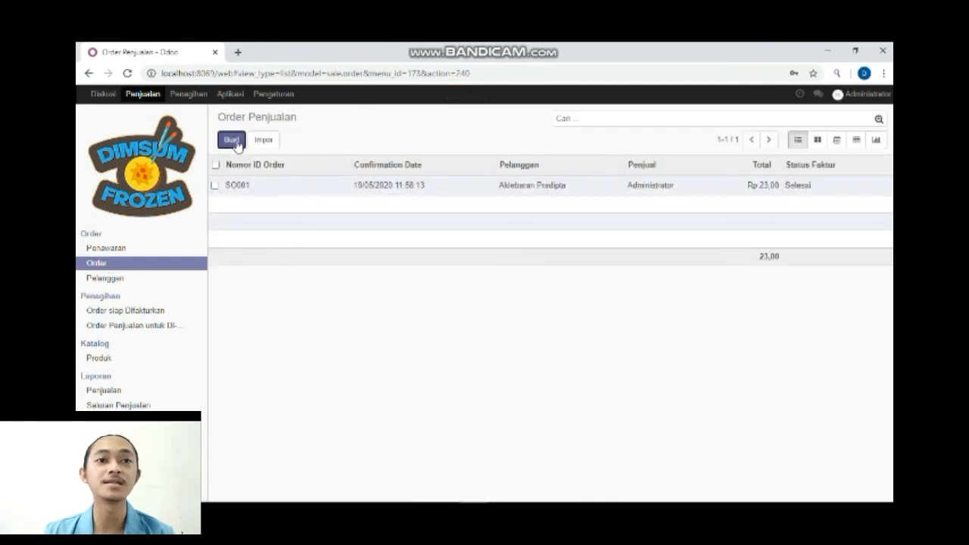
{"action": "left_click", "coordinate": [521, 244]}
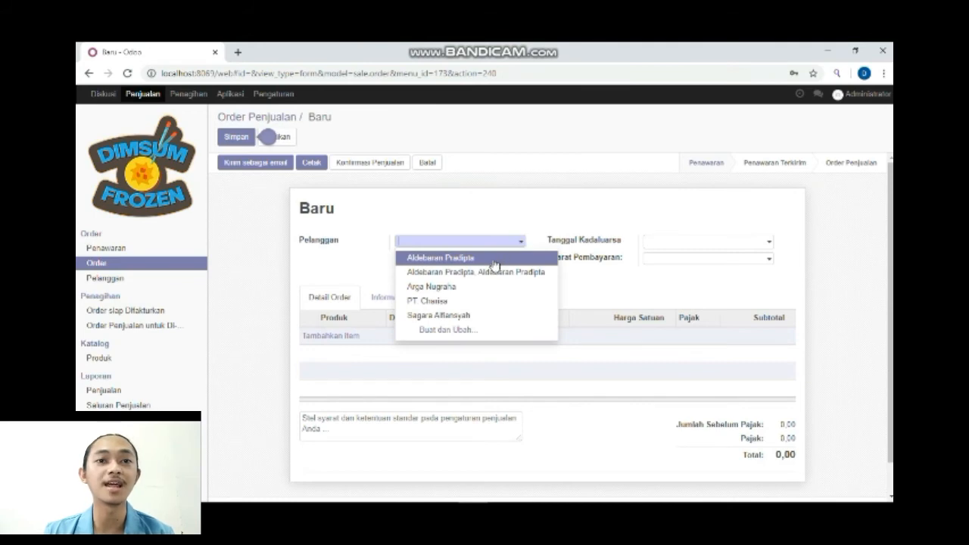
{"action": "left_click", "coordinate": [492, 258]}
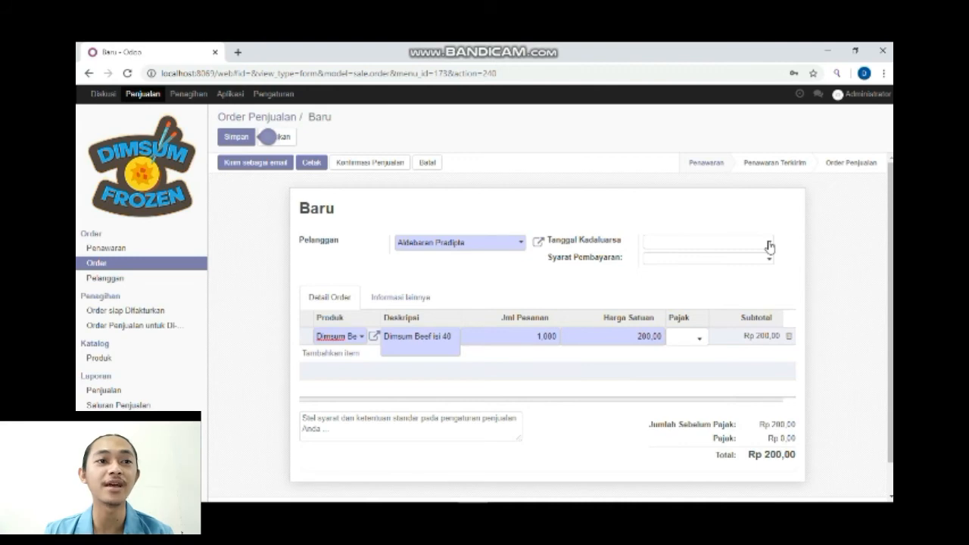
Set the sales order's expiration date to 30/06/2020 and its payment terms to 15 Hari.
{"action": "left_click", "coordinate": [769, 246]}
{"action": "left_click", "coordinate": [694, 370]}
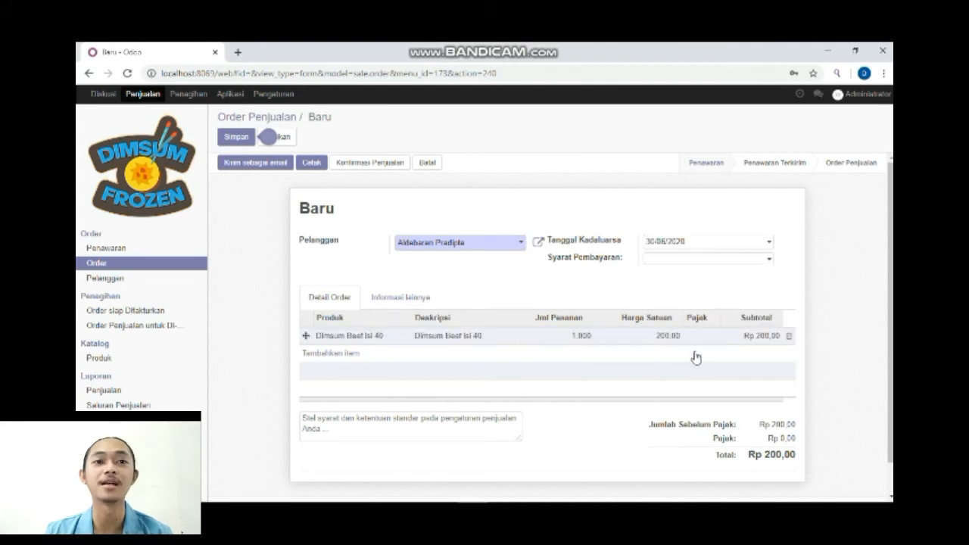
{"action": "left_click", "coordinate": [705, 264]}
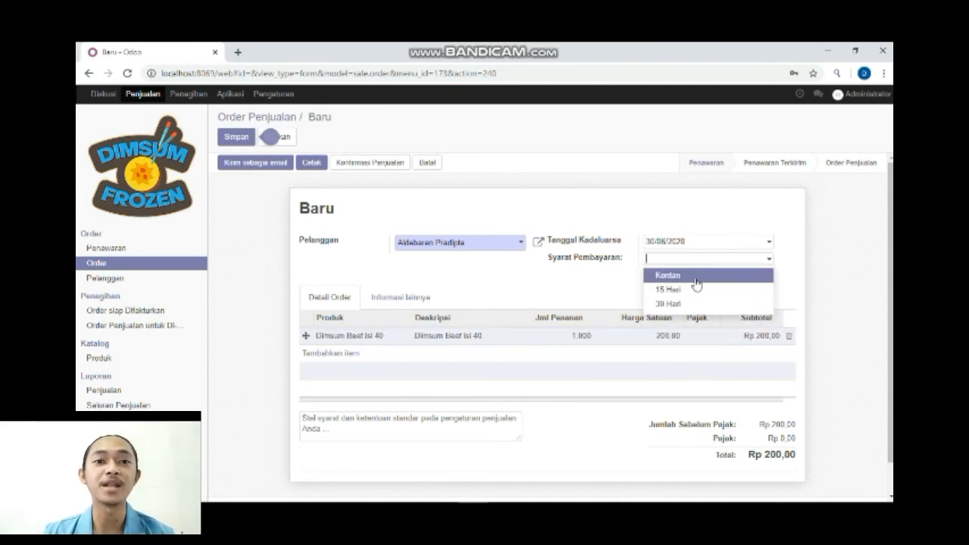
{"action": "left_click", "coordinate": [690, 293]}
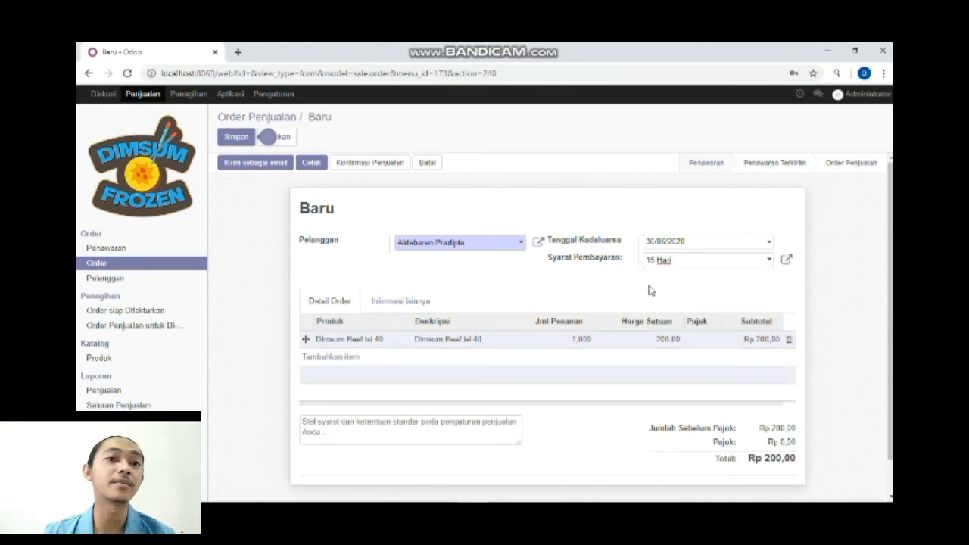
Save and confirm the new sales order, and send it to the customer by email with the Sales Order - Send by Email template.
{"action": "left_click", "coordinate": [237, 143]}
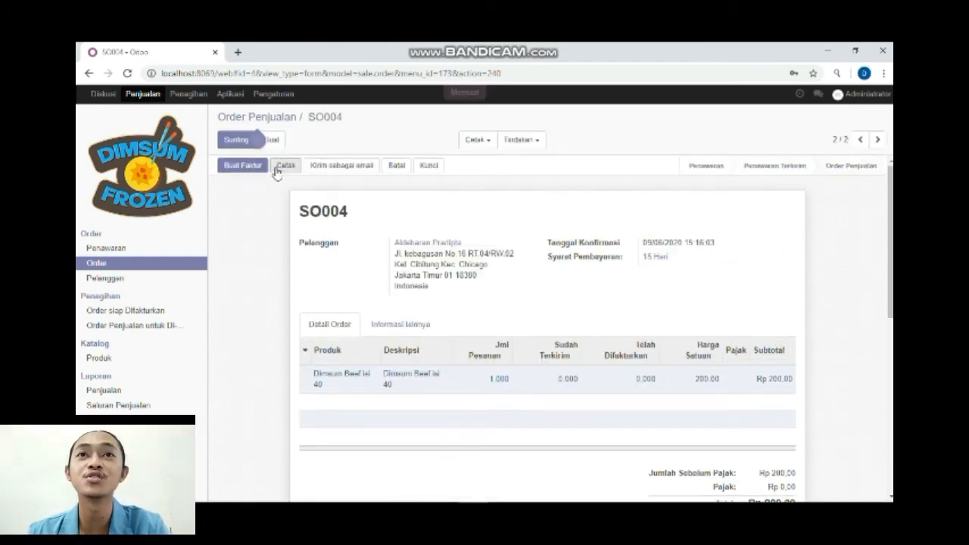
{"action": "left_click", "coordinate": [349, 172]}
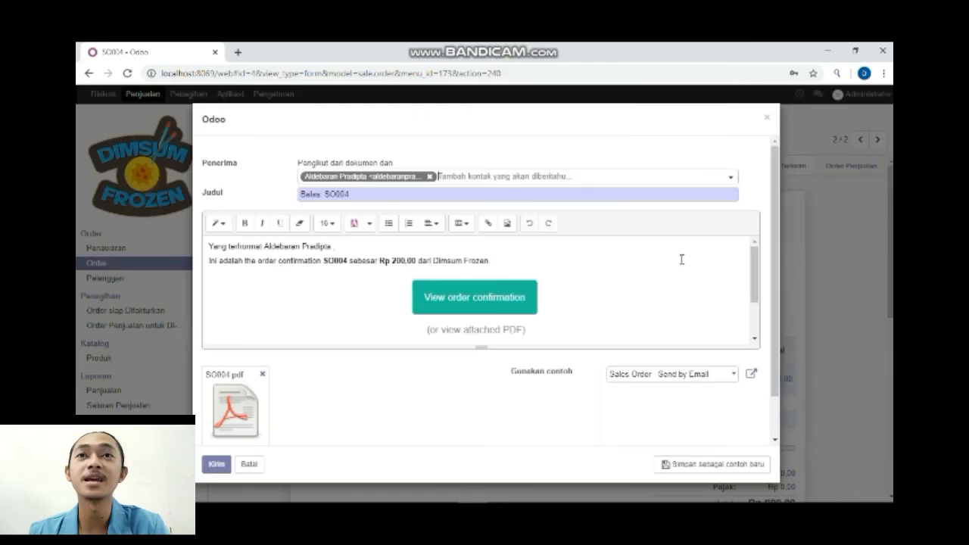
{"action": "left_click_drag", "start_coordinate": [759, 278], "coordinate": [742, 255]}
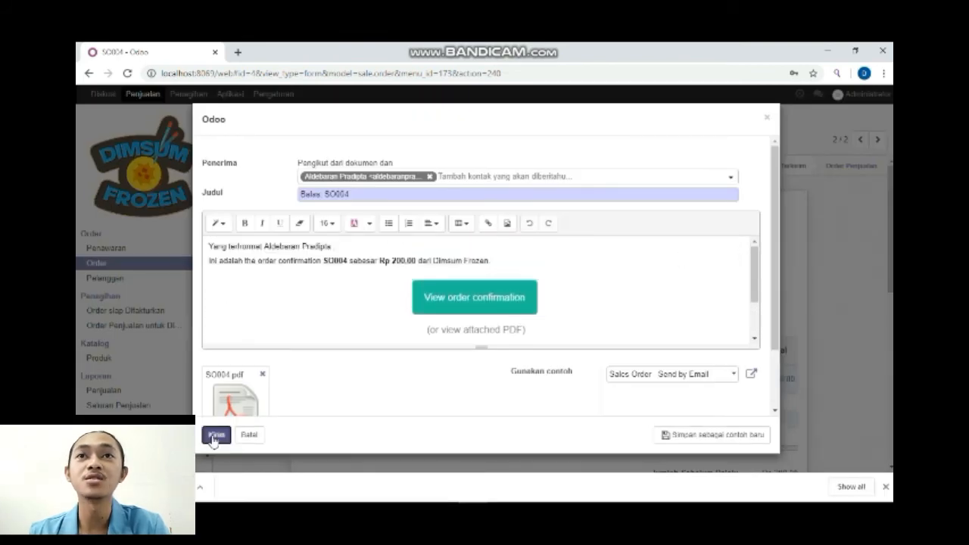
{"action": "left_click", "coordinate": [215, 436]}
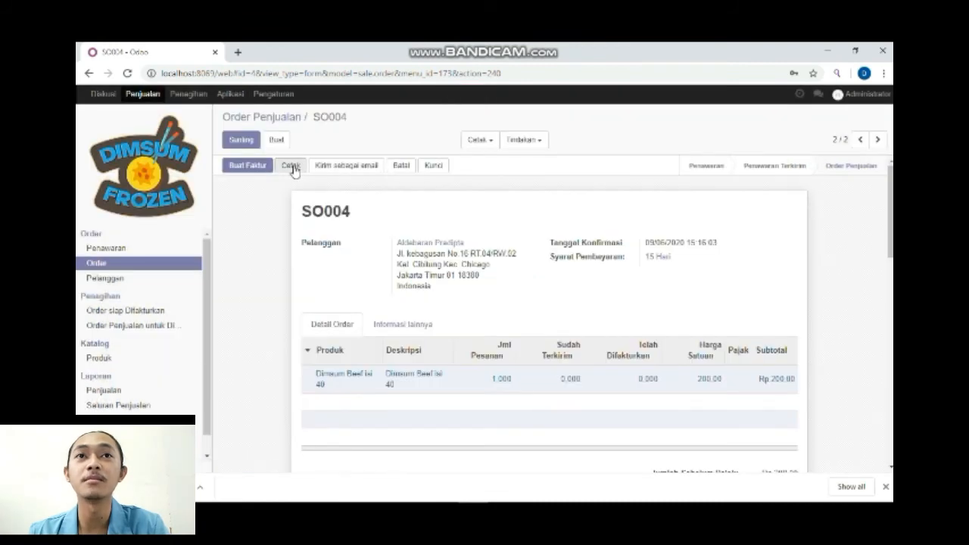
Review the downloaded PDF of the sales order, including its order line, totals and payment terms, and return to the order in Odoo.
{"action": "left_click", "coordinate": [149, 487]}
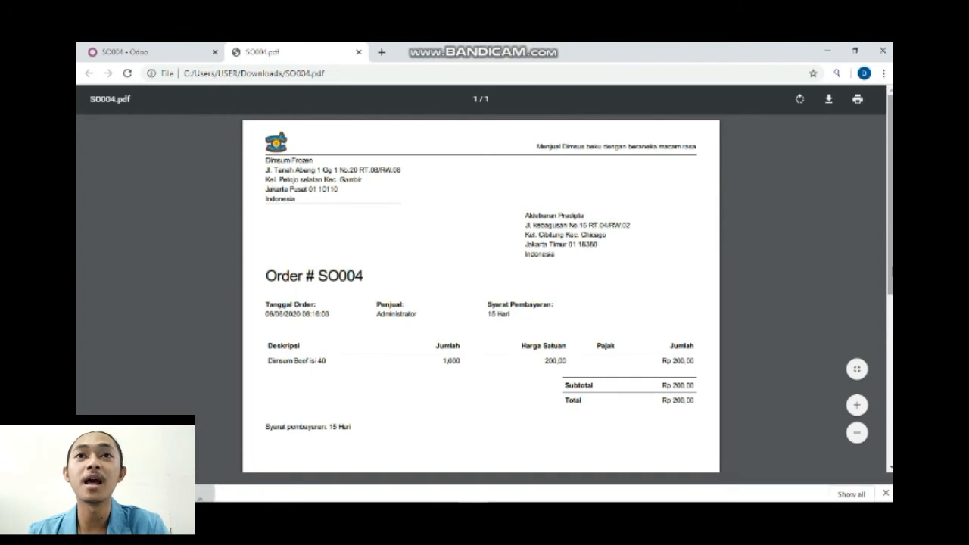
{"action": "scroll", "coordinate": [480, 302], "scroll_direction": "down", "scroll_amount": 3}
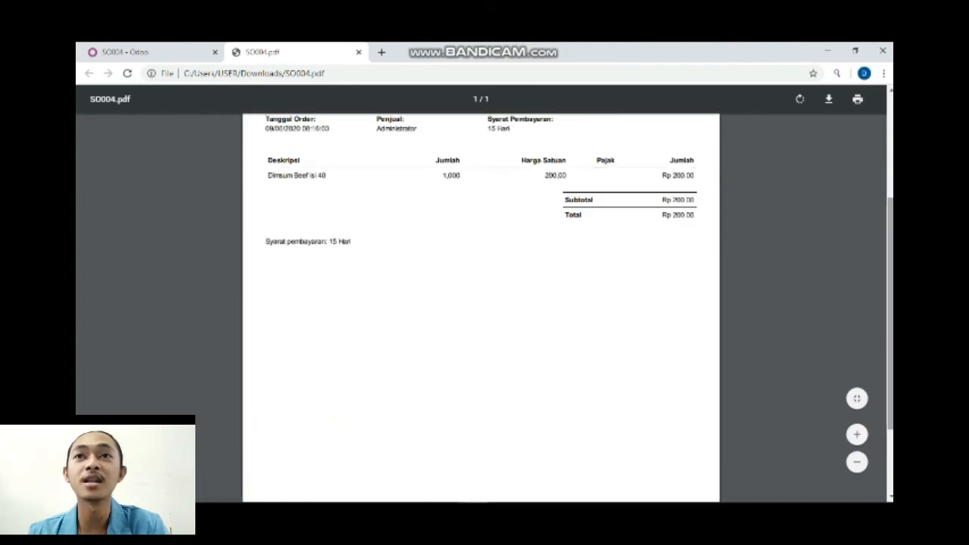
{"action": "left_click_drag", "start_coordinate": [891, 296], "coordinate": [891, 244]}
{"action": "left_click", "coordinate": [144, 53]}
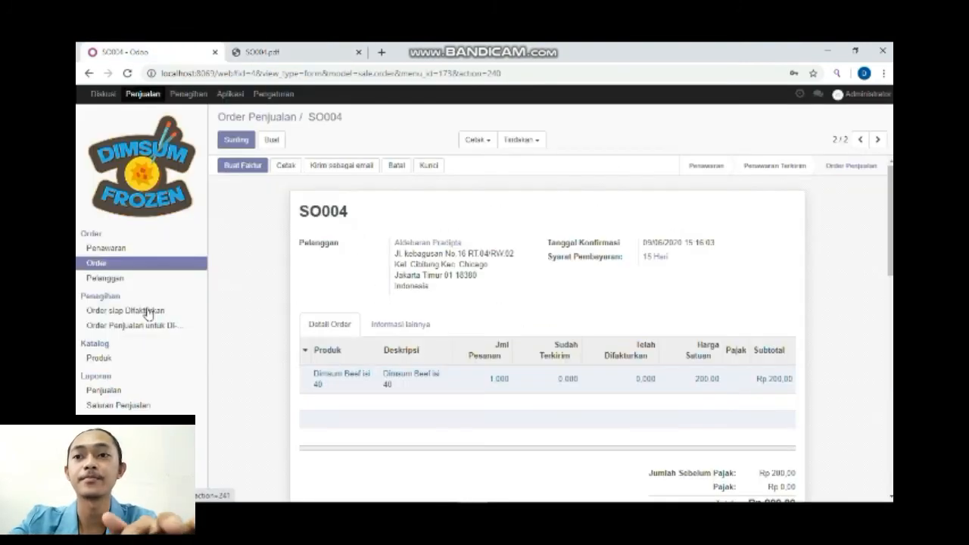
Create and view an invoice for the order listed as ready to invoice, using the option Barang yang sudah bisa difakturkan.
{"action": "left_click", "coordinate": [148, 312]}
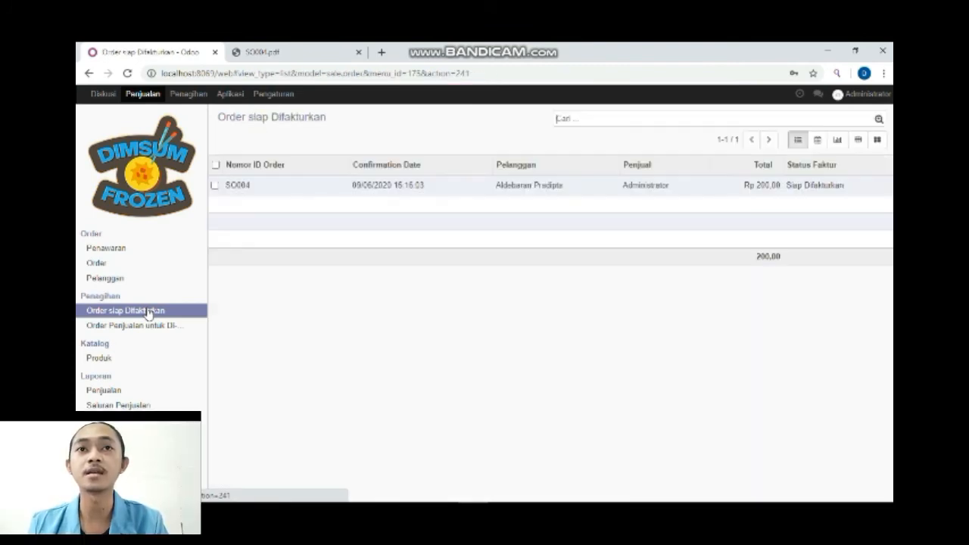
{"action": "left_click", "coordinate": [298, 188]}
{"action": "left_click", "coordinate": [241, 161]}
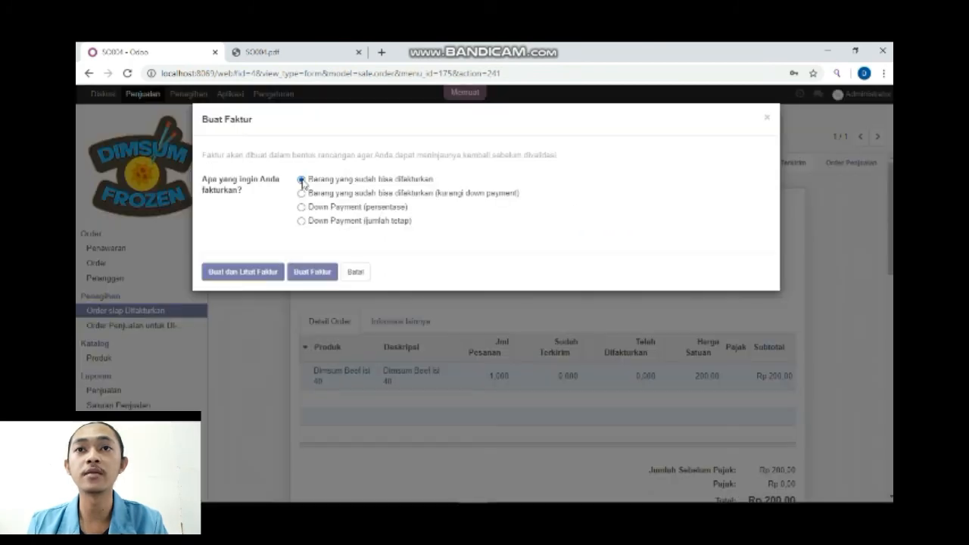
{"action": "left_click", "coordinate": [249, 274]}
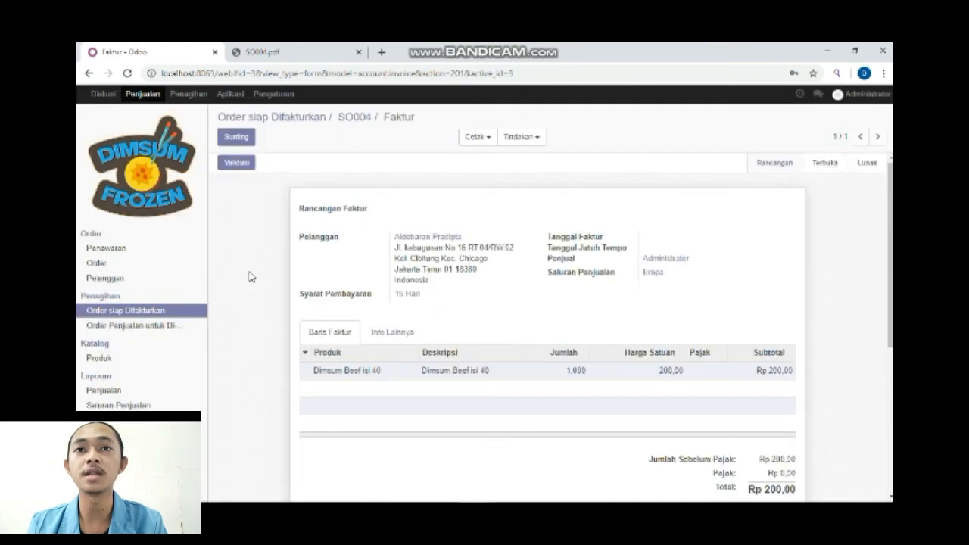
Review the draft invoice's product line and totals, and validate the invoice.
{"action": "scroll", "coordinate": [701, 284], "scroll_direction": "down", "scroll_amount": 3}
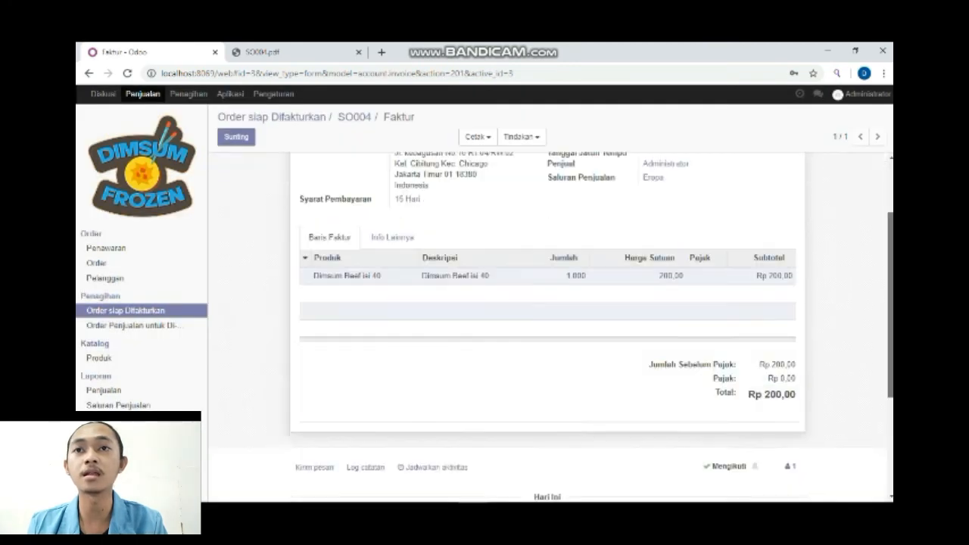
{"action": "scroll", "coordinate": [885, 198], "scroll_direction": "up", "scroll_amount": 3}
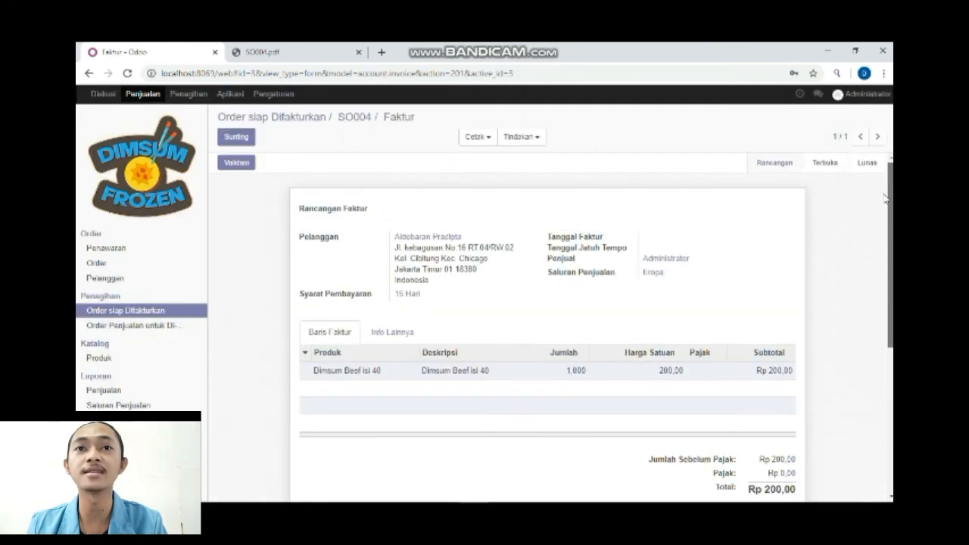
{"action": "left_click", "coordinate": [236, 163]}
Register a Rp200,00 payment in the Bank (IDR) journal, dated 09/06/2020, for the open customer invoice and open the newest customer payment record.
{"action": "left_click", "coordinate": [198, 96]}
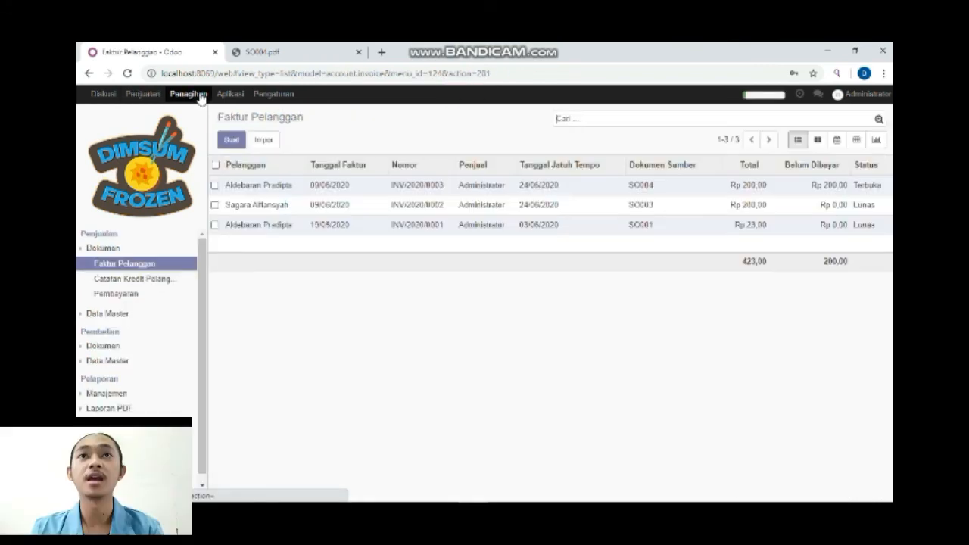
{"action": "left_click", "coordinate": [314, 186]}
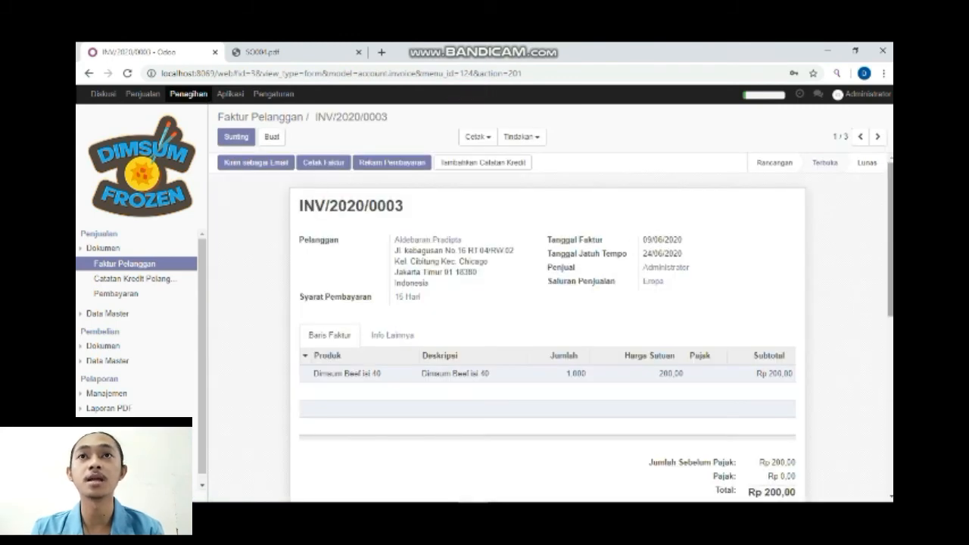
{"action": "mouse_move", "coordinate": [890, 216]}
{"action": "left_mouse_down"}
{"action": "mouse_move", "coordinate": [890, 302]}
{"action": "mouse_move", "coordinate": [890, 197]}
{"action": "left_mouse_up"}
{"action": "left_click", "coordinate": [407, 163]}
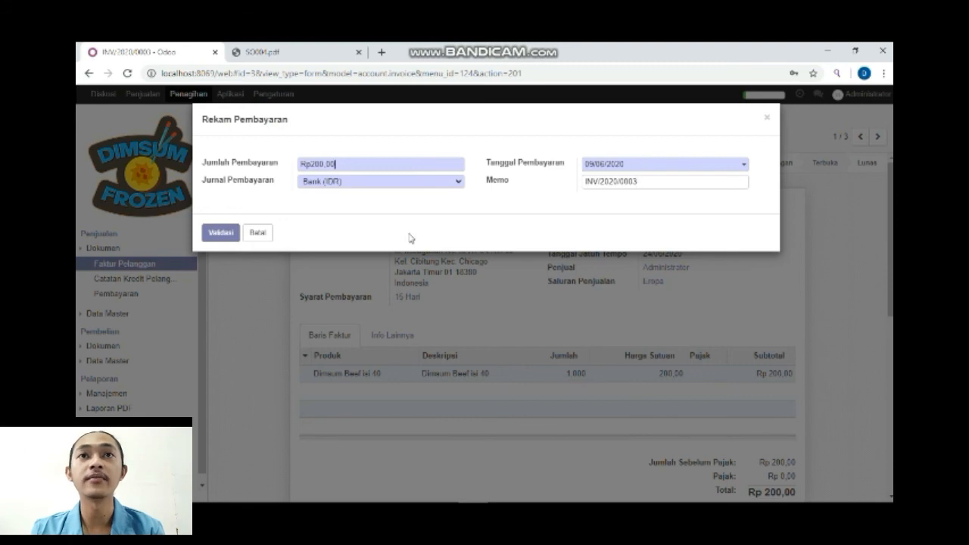
{"action": "left_click", "coordinate": [221, 233]}
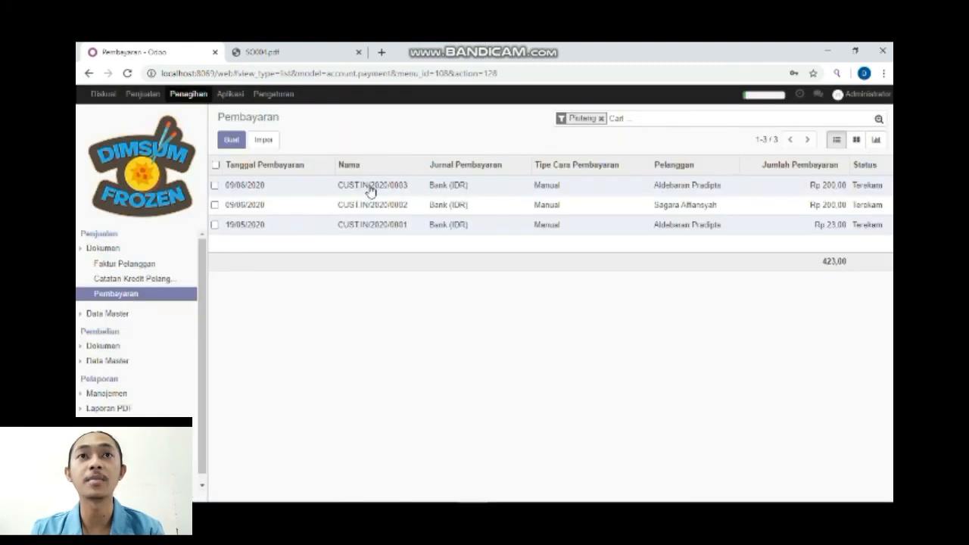
{"action": "left_click", "coordinate": [372, 187]}
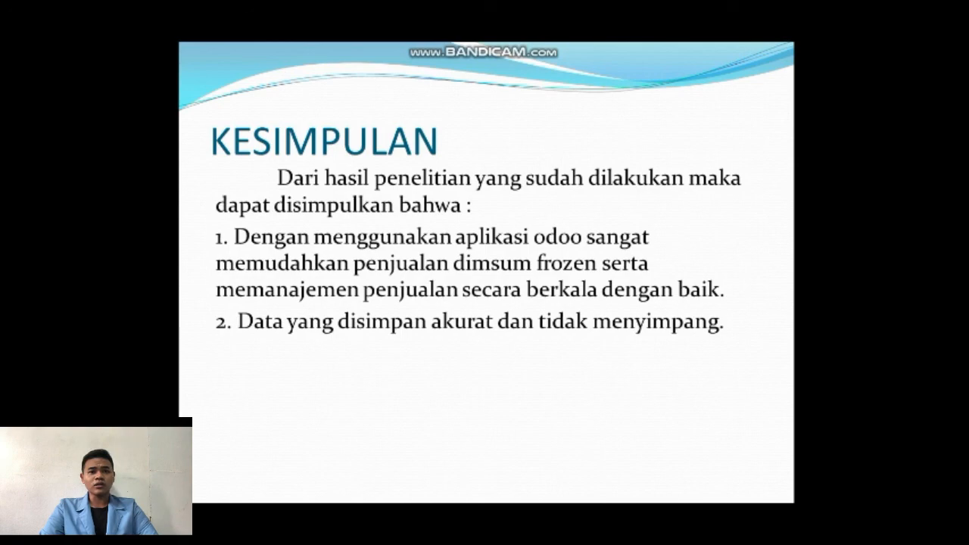
{"action": "key", "text": "Right"}
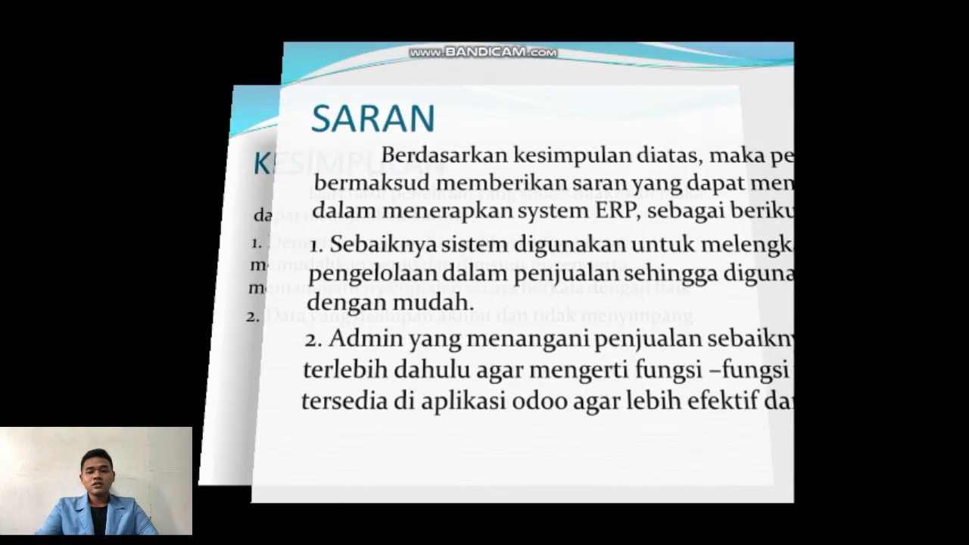